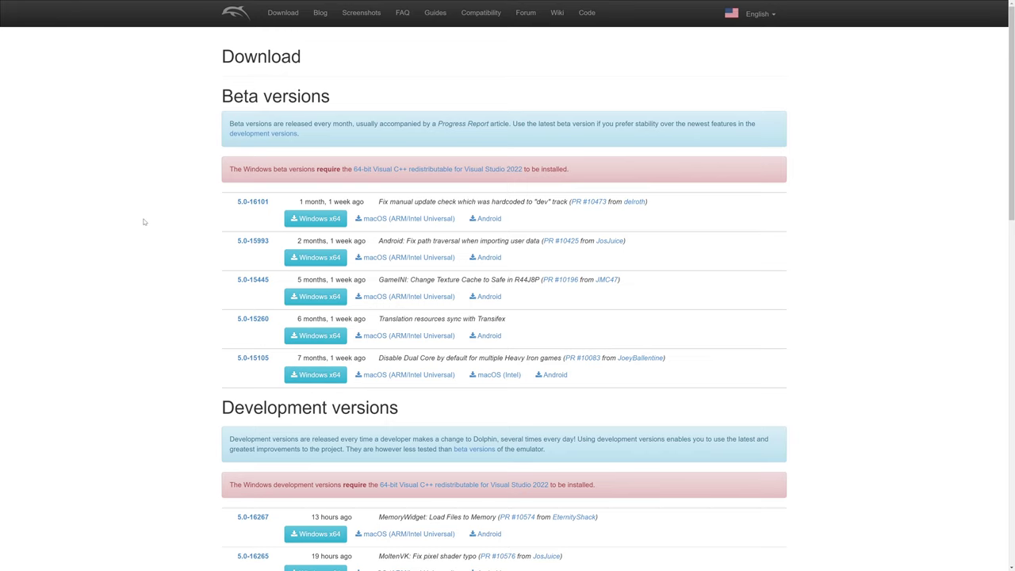
# Review the beta and development version lists on the Dolphin download page.
pyautogui.moveTo(340, 99); pyautogui.dragTo(222, 97)
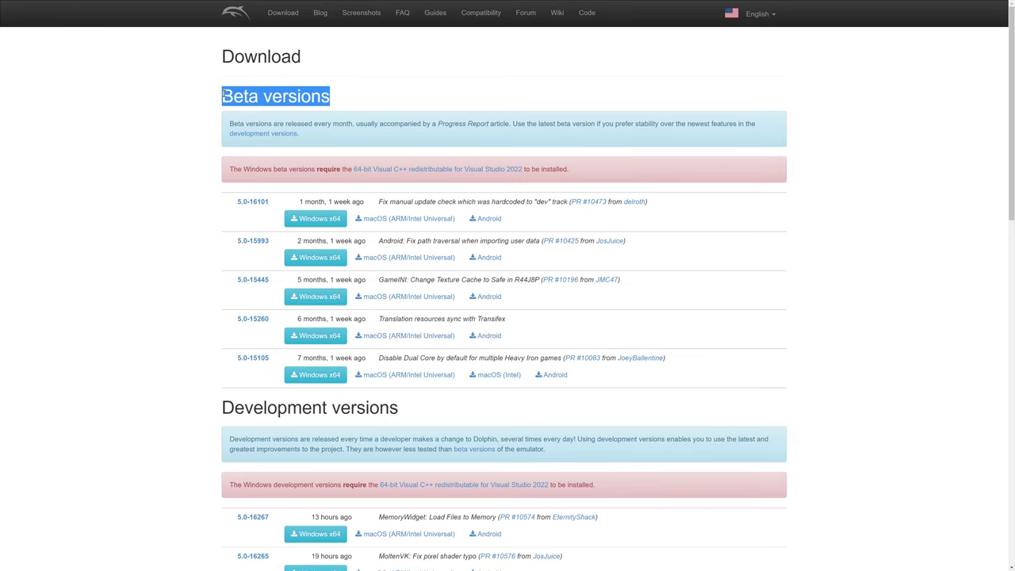
pyautogui.scroll(-5, 192, 192)
pyautogui.moveTo(399, 65); pyautogui.dragTo(222, 66)
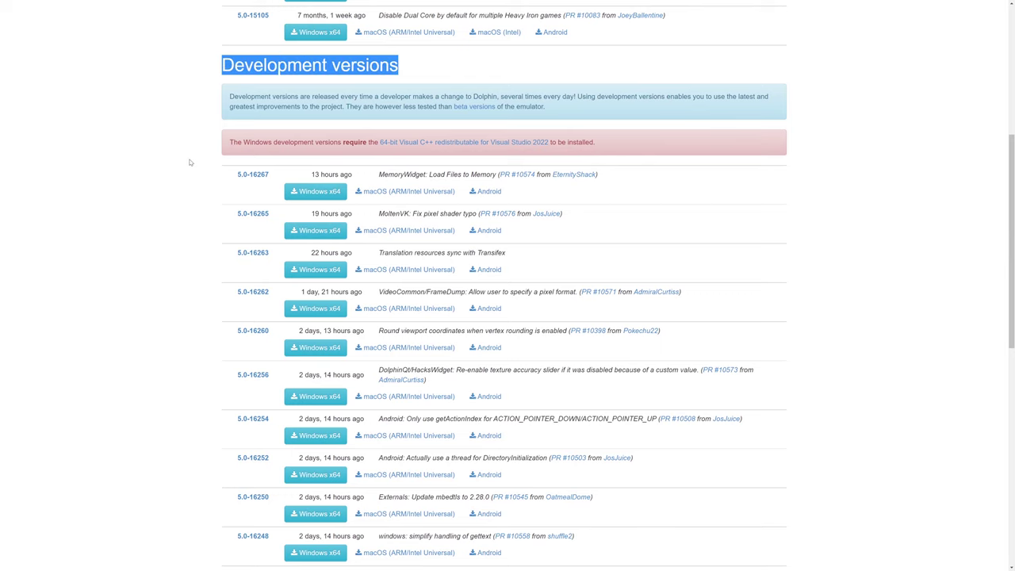
pyautogui.scroll(-5, 184, 163)
pyautogui.scroll(-2, 184, 161)
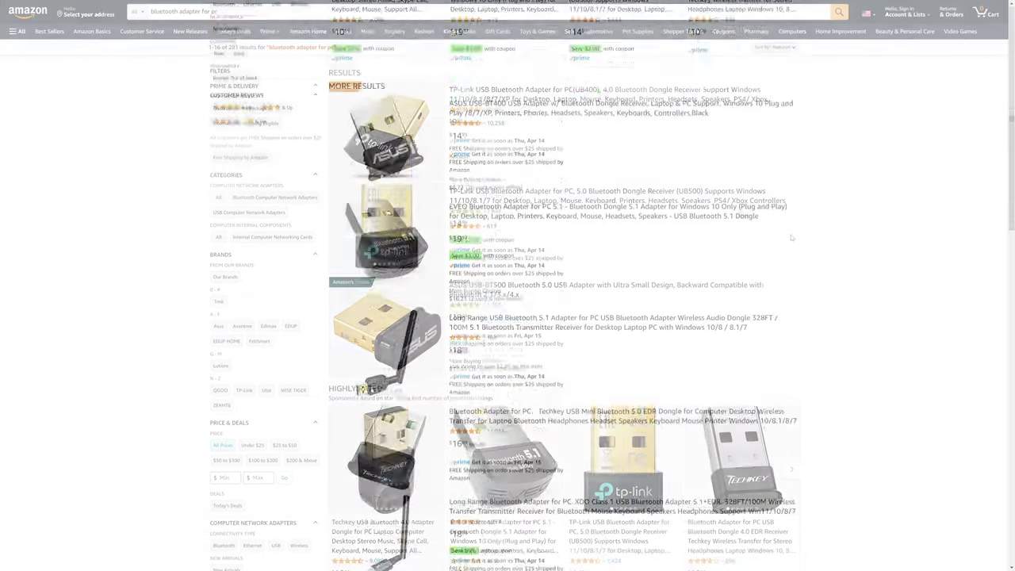
# Browse the Amazon search results for PC Bluetooth adapters.
pyautogui.scroll(-2, 787, 252)
pyautogui.scroll(-5, 787, 251)
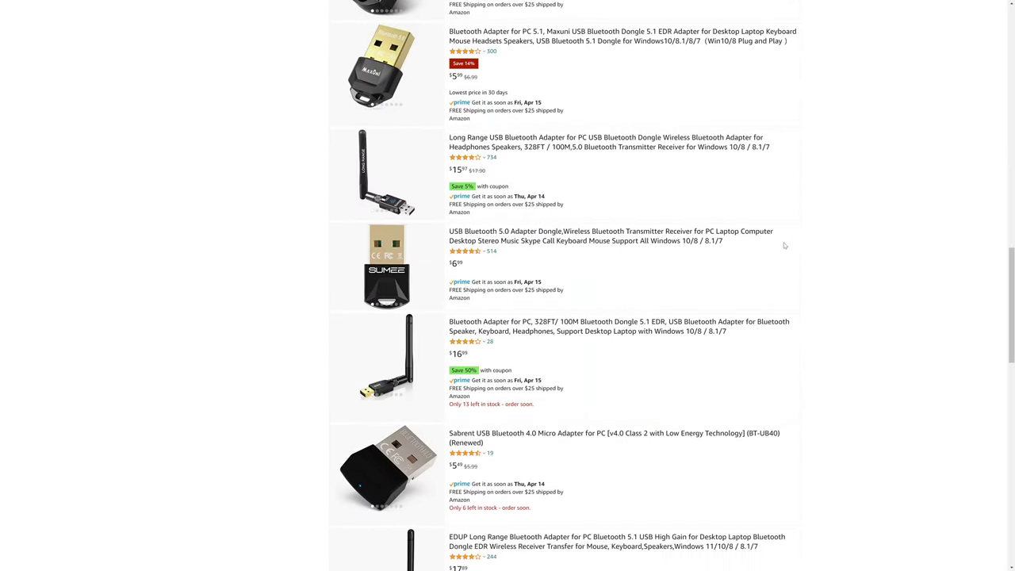
pyautogui.scroll(-3, 787, 250)
pyautogui.scroll(-3, 805, 238)
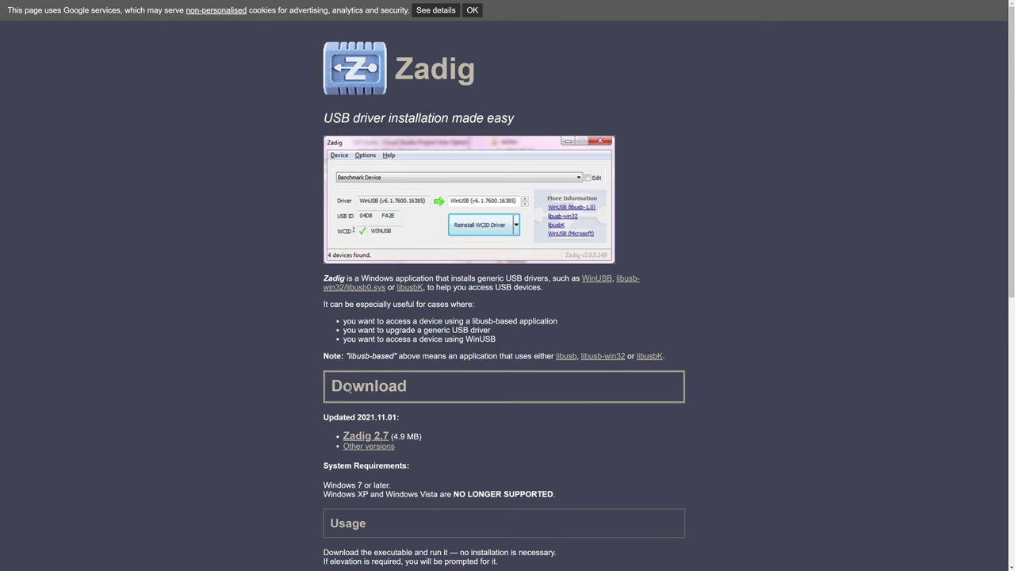
# Download Zadig 2.7 from its website and launch zadig-2.7.exe from the desktop.
pyautogui.click(367, 436)
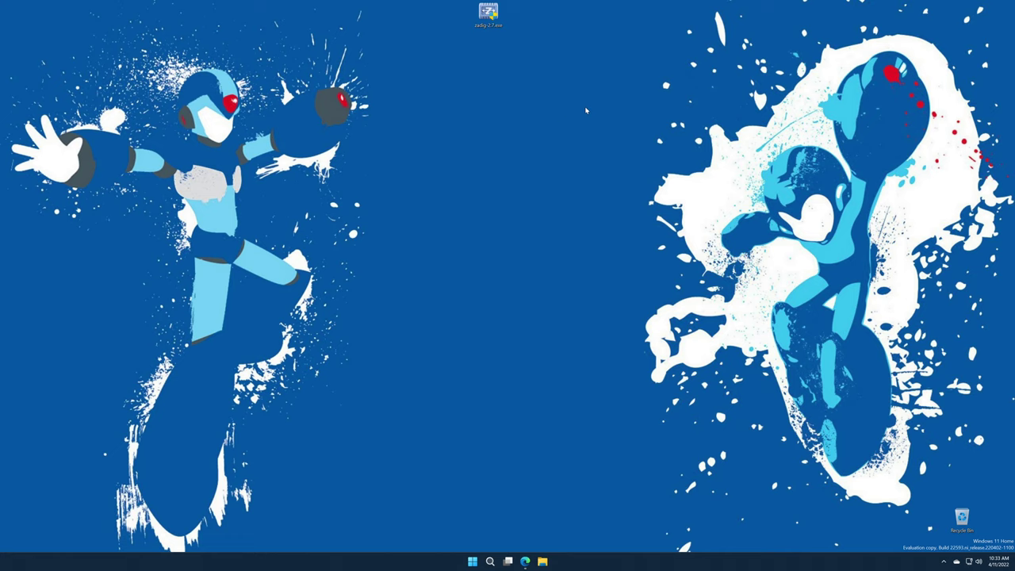
pyautogui.doubleClick(492, 19)
pyautogui.click(476, 349)
# Make Zadig list all devices and choose the CCBT2035BDGP23-2 Bluetooth adapter.
pyautogui.click(340, 172)
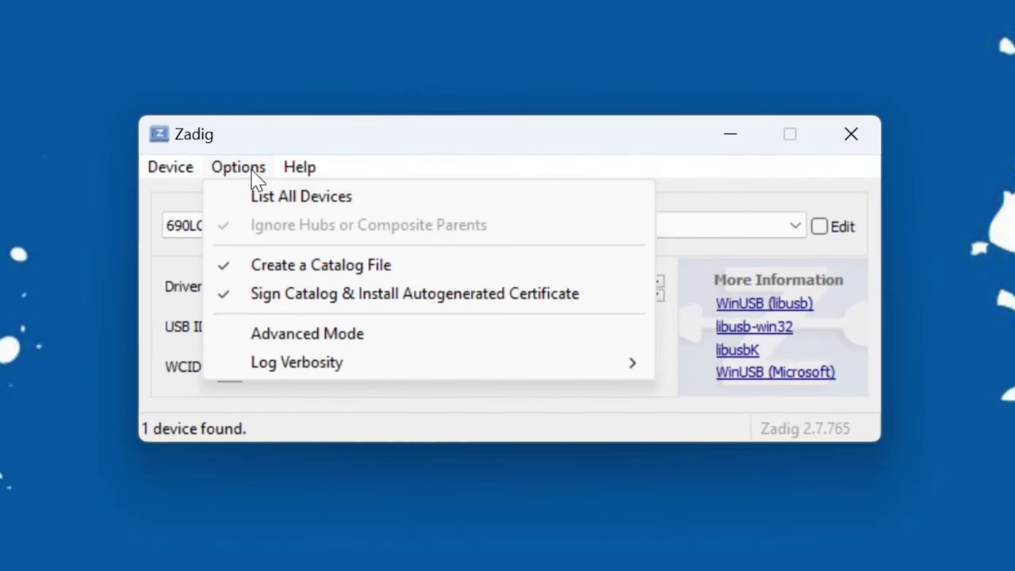
pyautogui.click(260, 196)
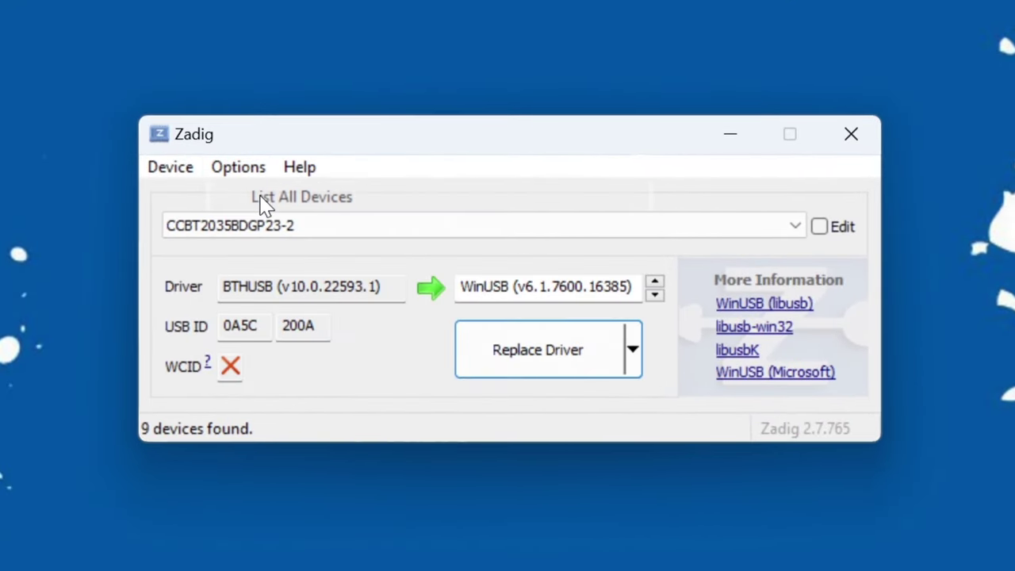
pyautogui.click(795, 227)
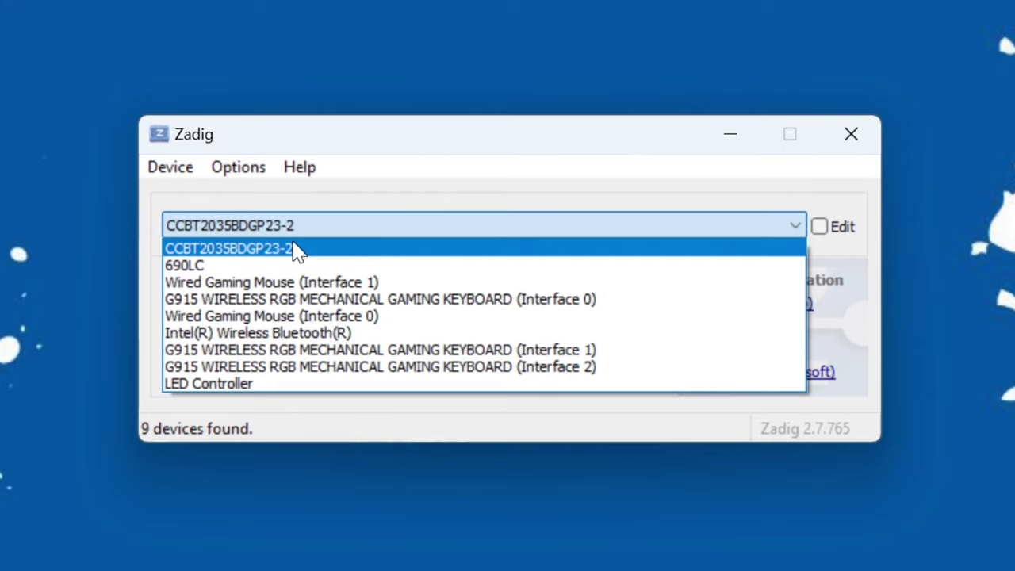
pyautogui.click(229, 250)
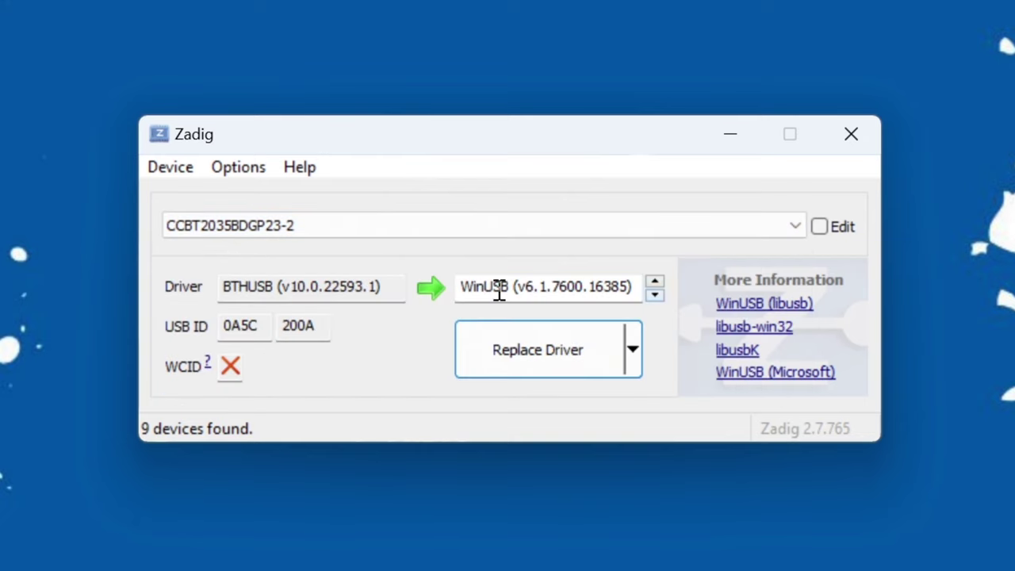
# Replace the Bluetooth adapter's driver with libusbK (v3.1.0.0) and close Zadig.
pyautogui.click(655, 297)
pyautogui.click(655, 297)
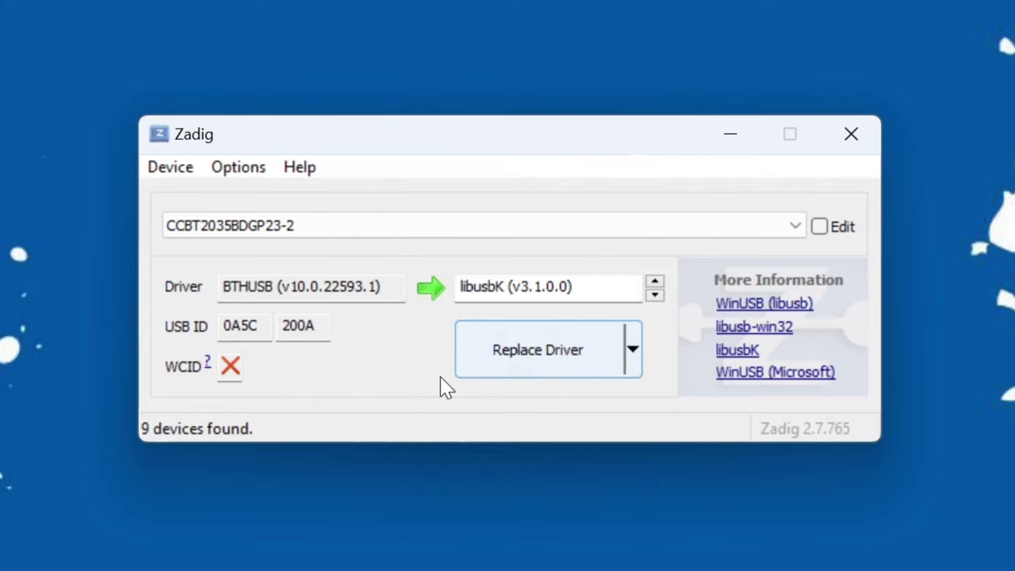
pyautogui.press('Return')
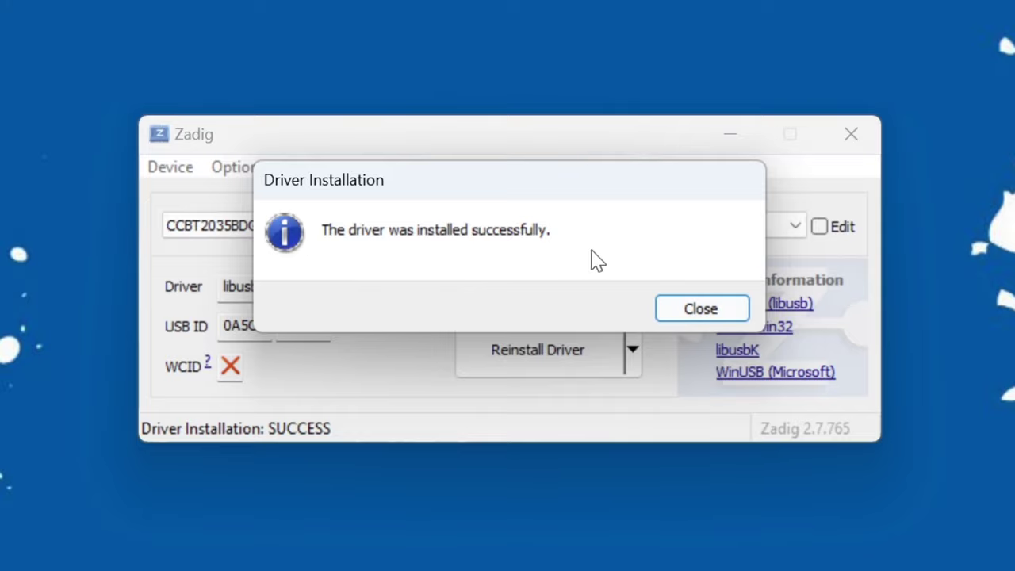
pyautogui.click(708, 316)
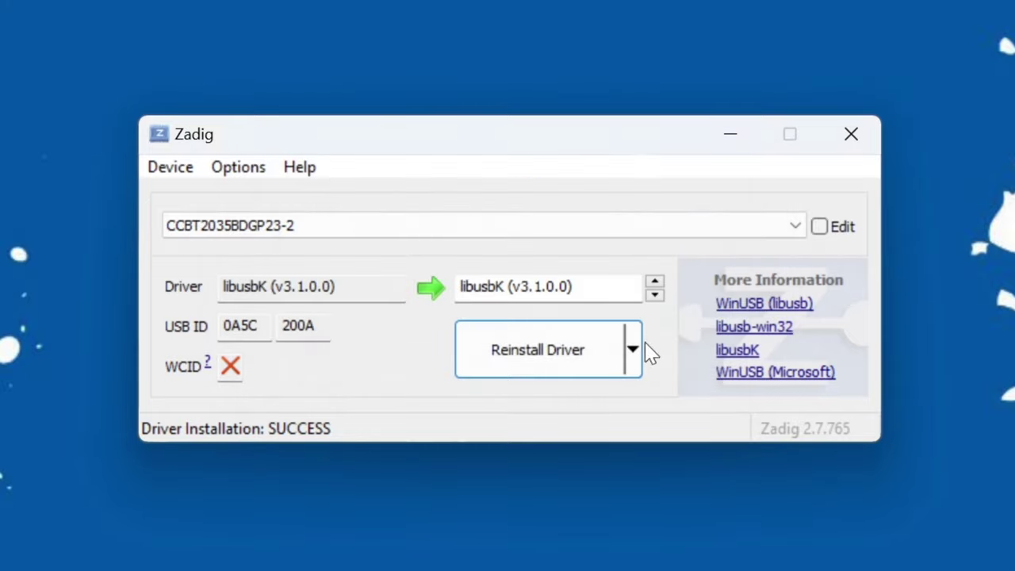
pyautogui.click(853, 128)
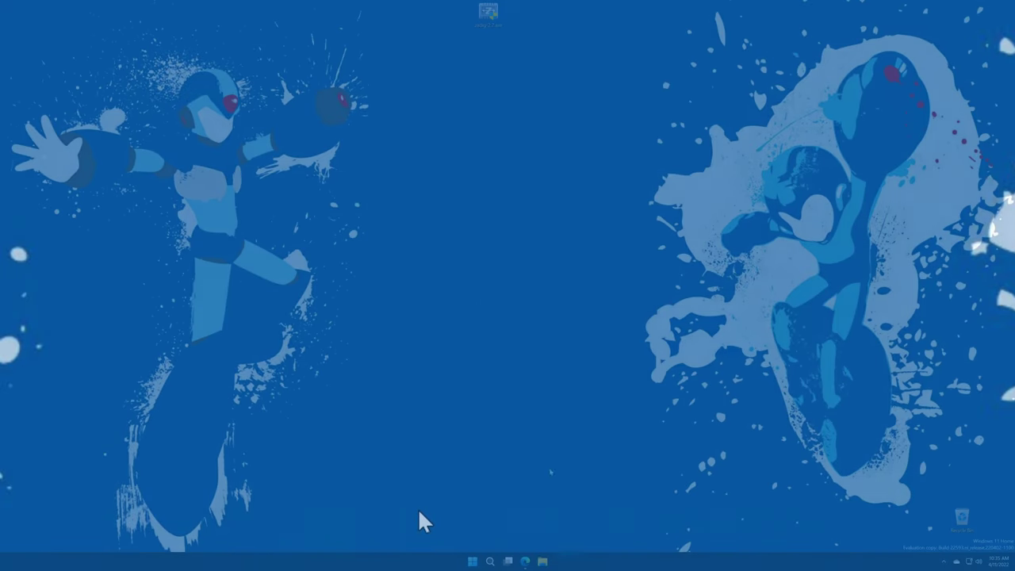
# Open Device Manager within Computer Management and expand the libusbK USB Devices category to check the adapter.
pyautogui.press('super+e')
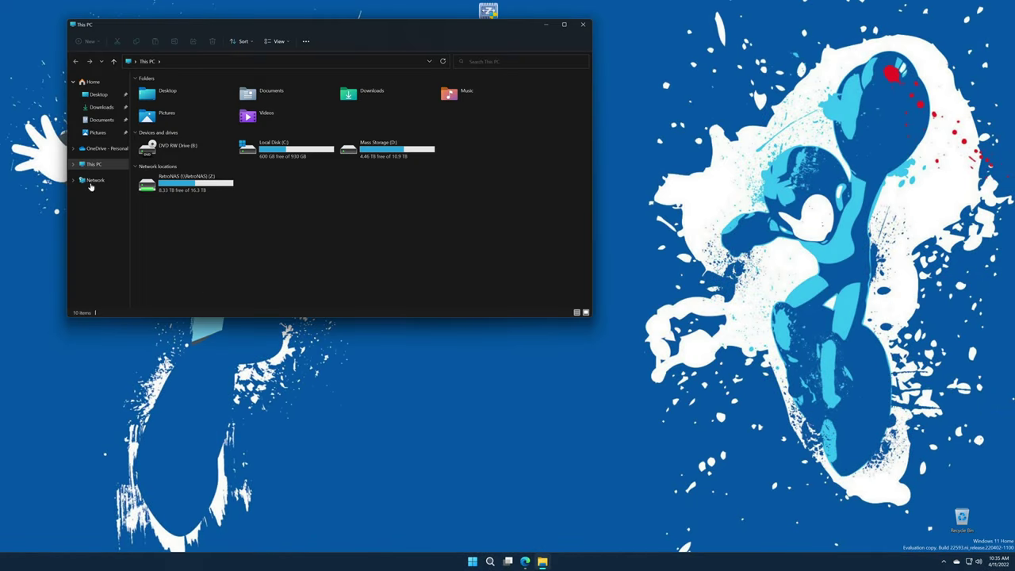
pyautogui.rightClick(96, 170)
pyautogui.click(126, 183)
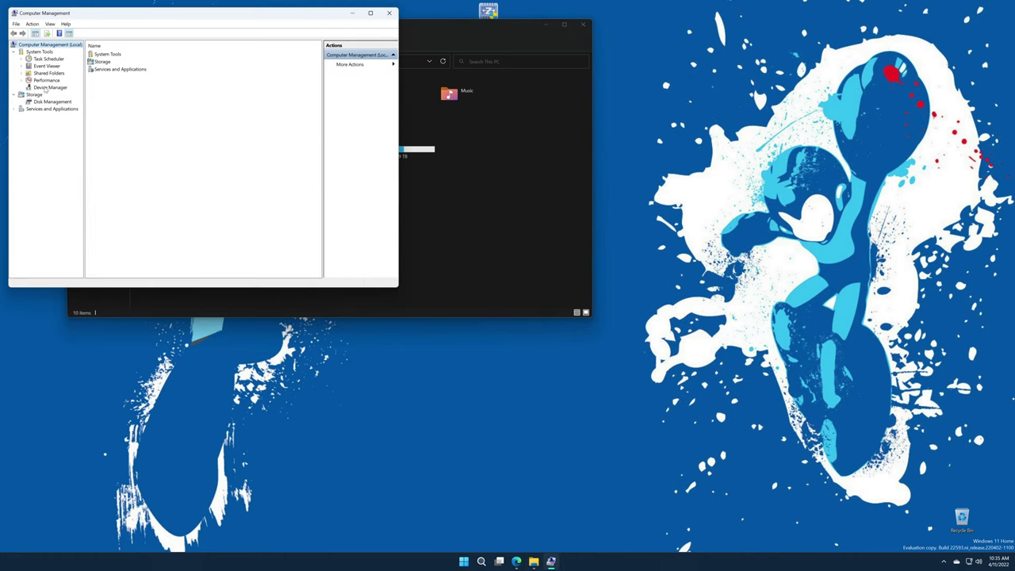
pyautogui.click(48, 87)
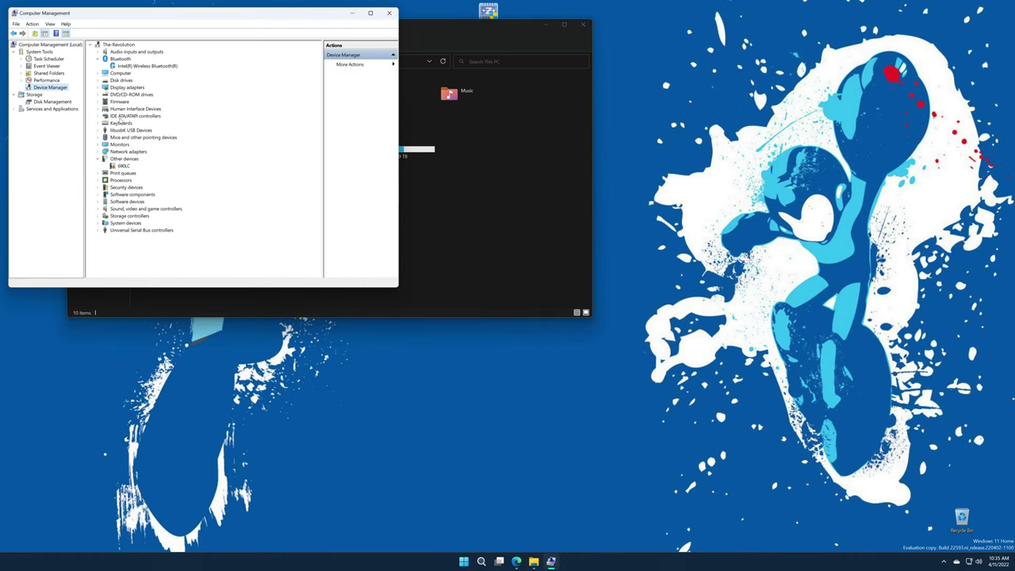
pyautogui.click(98, 130)
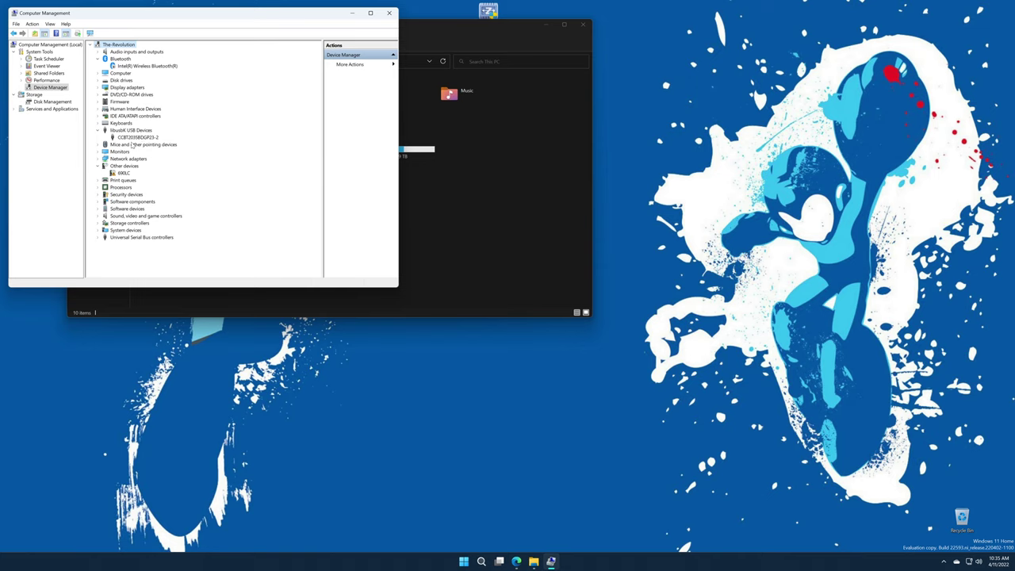
pyautogui.rightClick(141, 138)
pyautogui.click(166, 162)
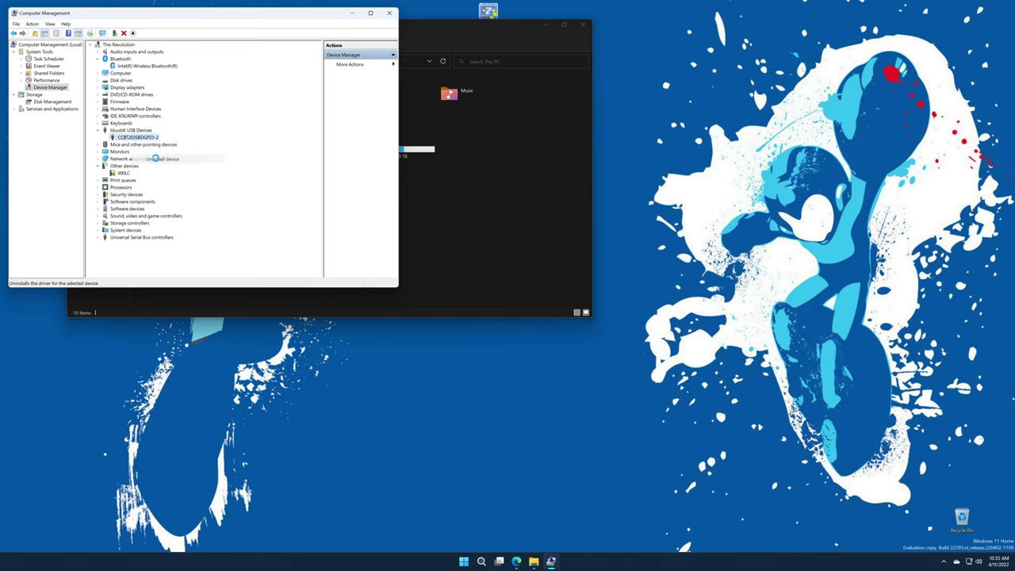
pyautogui.click(447, 280)
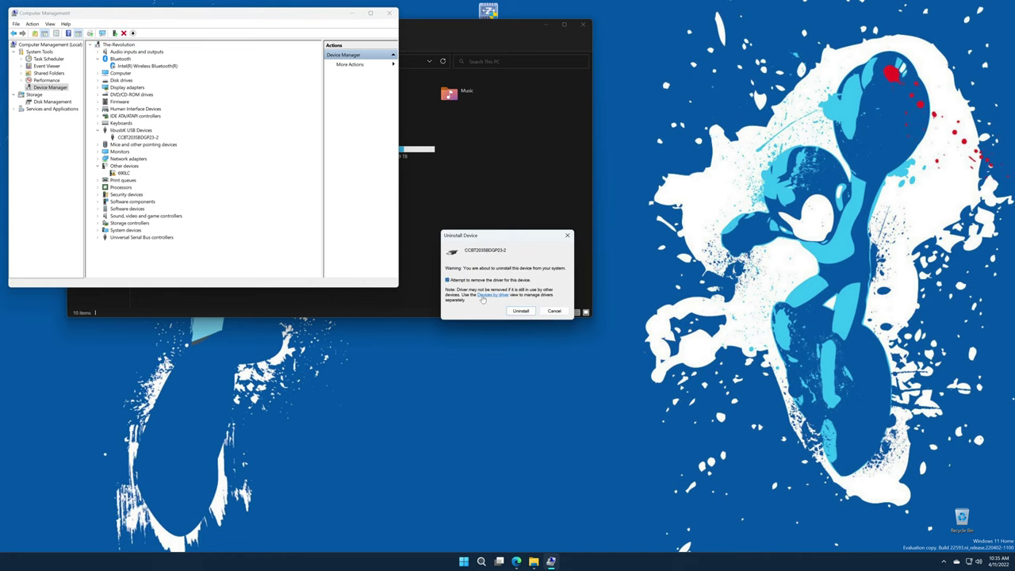
pyautogui.click(555, 311)
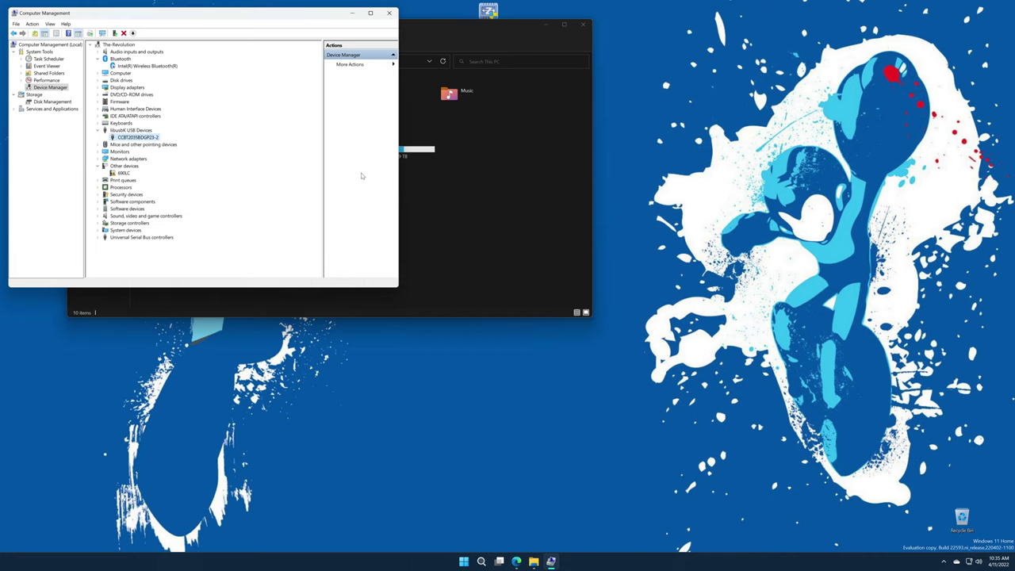
pyautogui.click(389, 13)
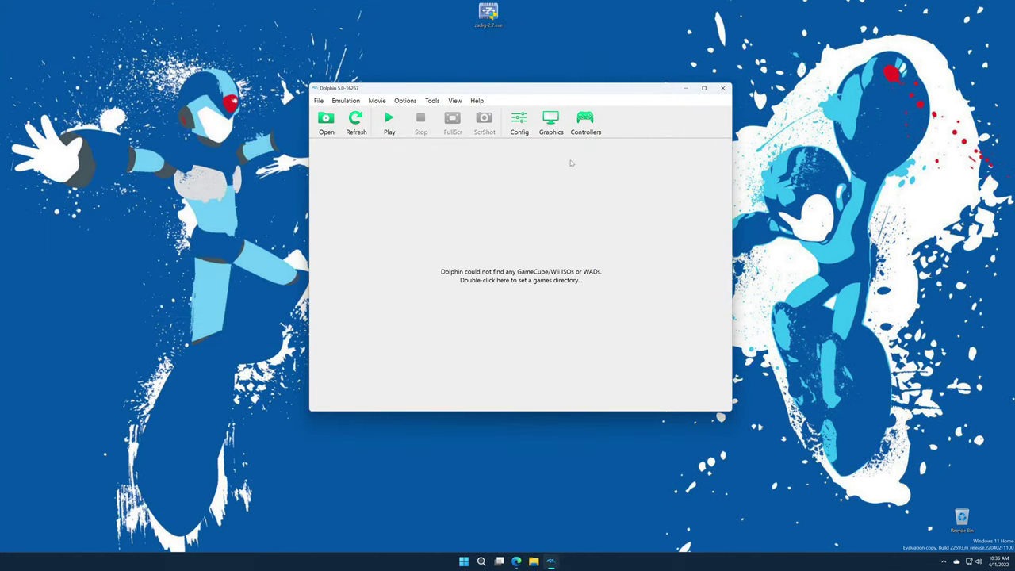
# In Dolphin, set Wii Remotes to pass through a Bluetooth adapter and place the controller settings window beside the main window.
pyautogui.click(594, 125)
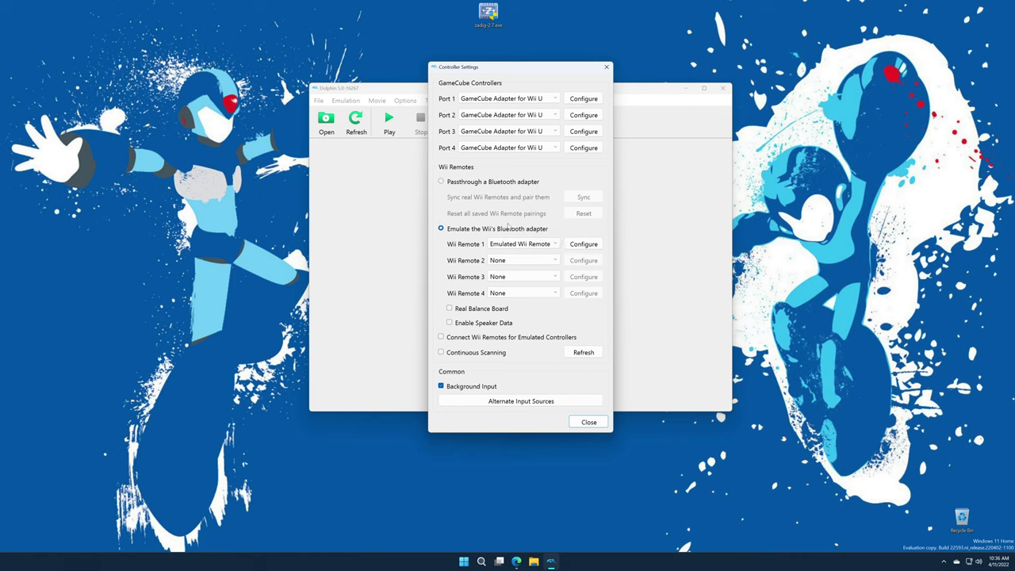
pyautogui.click(441, 183)
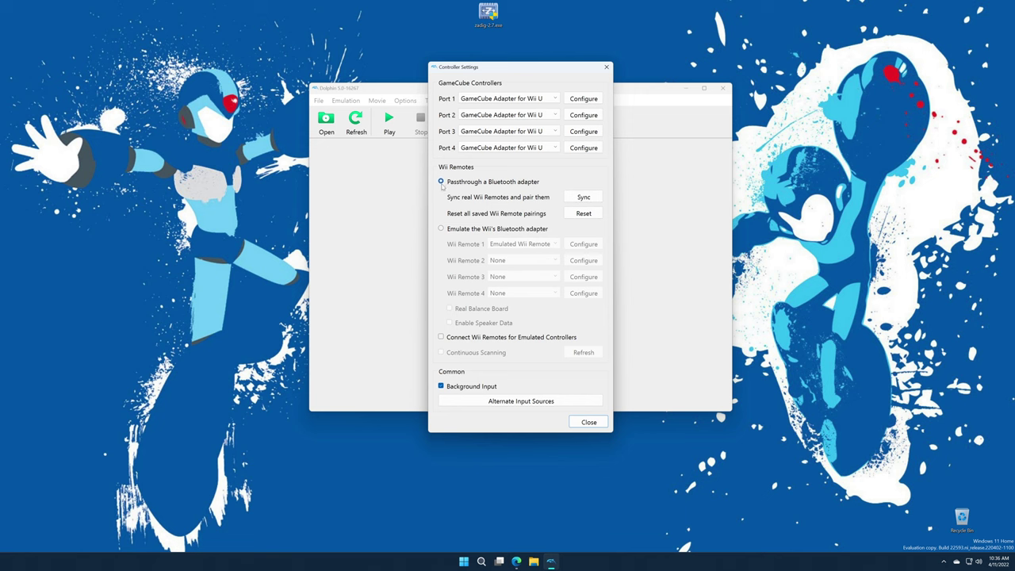
pyautogui.moveTo(507, 70); pyautogui.dragTo(187, 75)
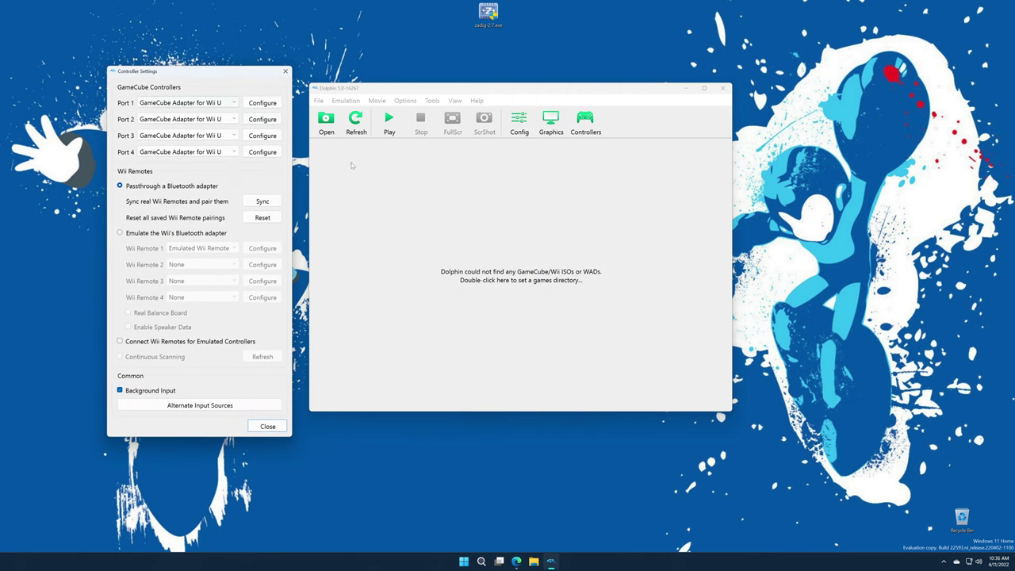
# Start The Legend of Zelda Twilight Princess.iso from the wii folder and sync the real Wii Remote.
pyautogui.click(326, 120)
pyautogui.scroll(-5, 449, 316)
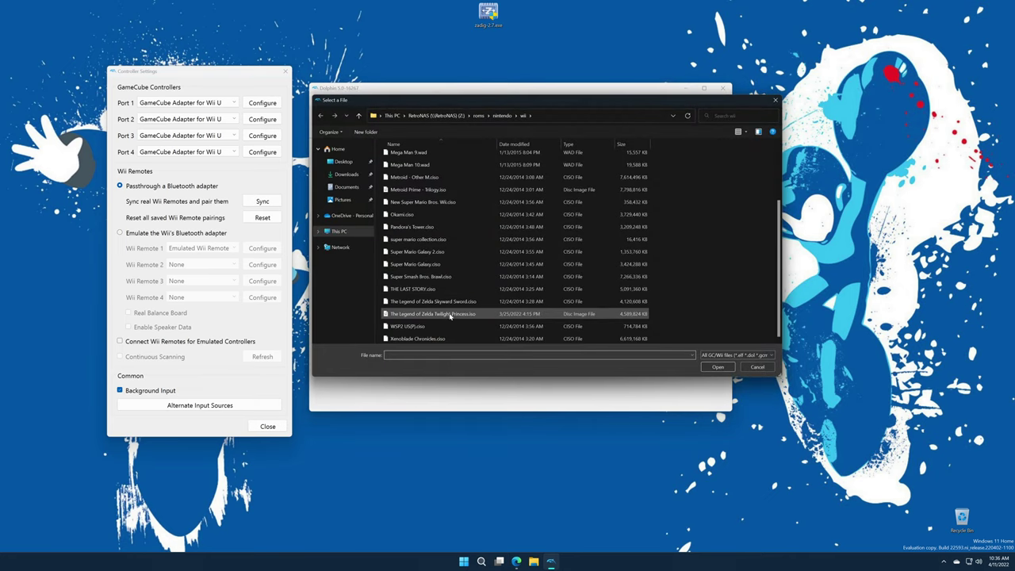
pyautogui.click(449, 314)
pyautogui.doubleClick(449, 314)
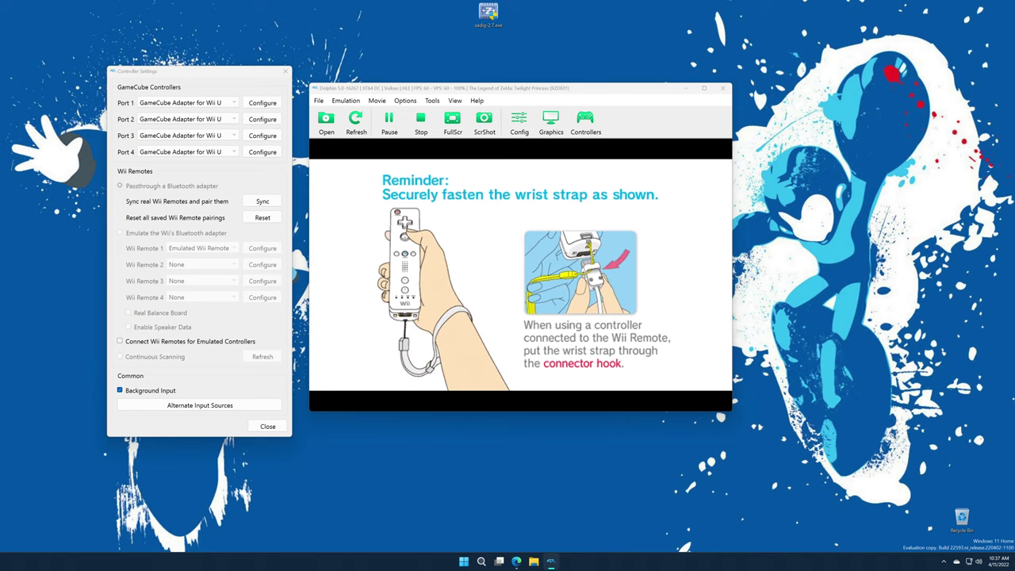
pyautogui.click(263, 202)
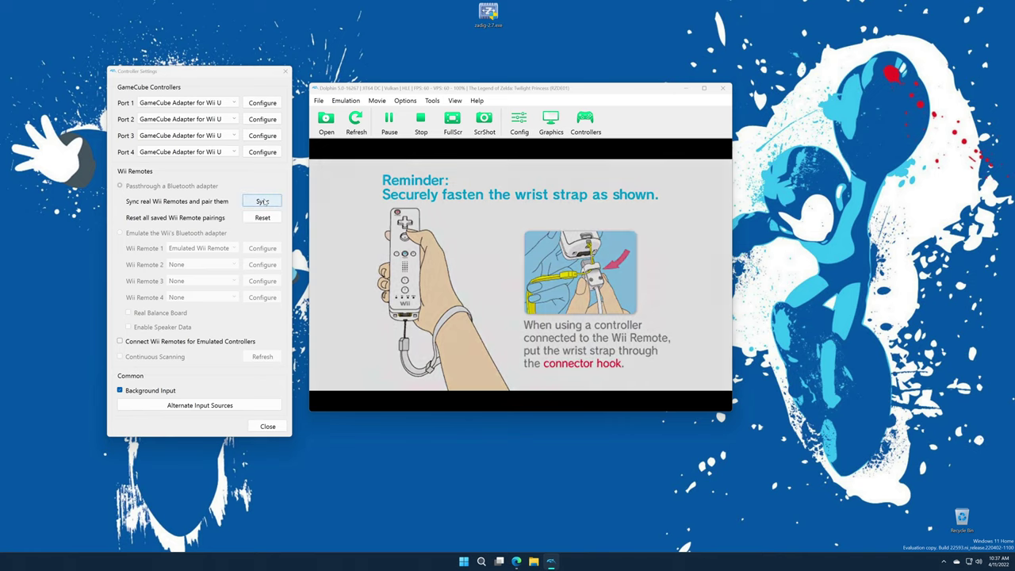
pyautogui.click(262, 202)
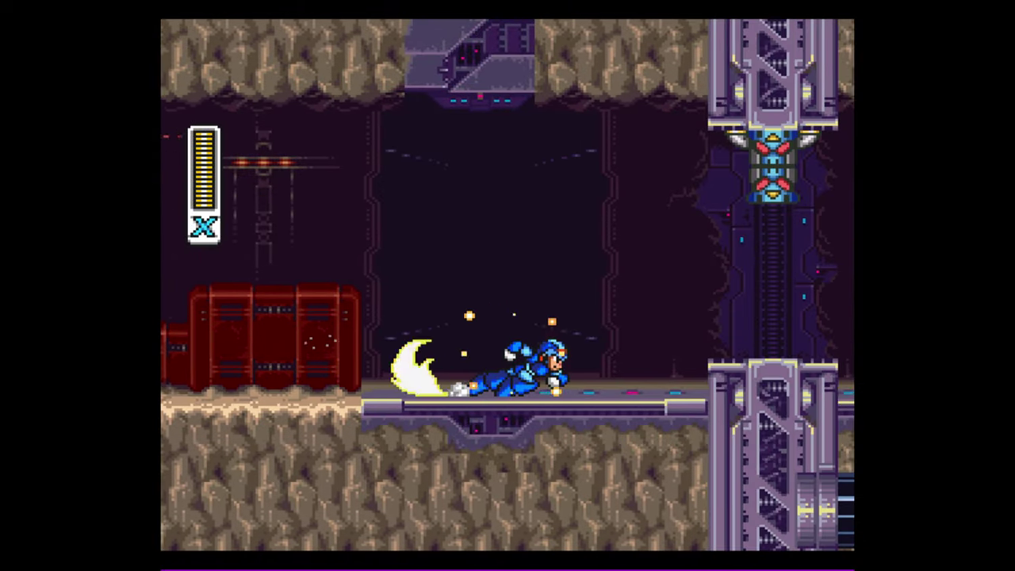
pyautogui.press('Right')
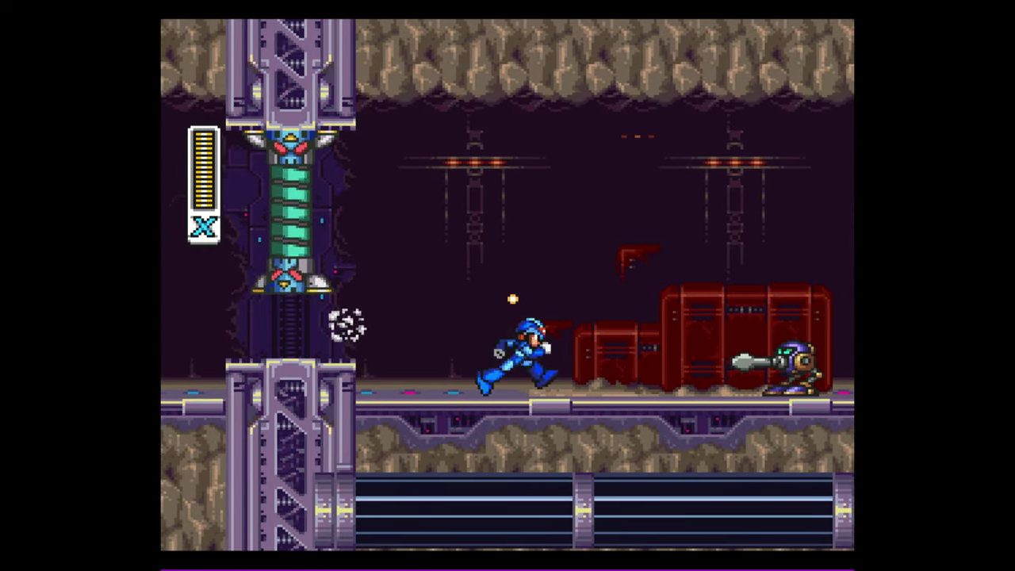
pyautogui.press('Right')
pyautogui.press('x')
pyautogui.press('z')
pyautogui.press('z')
pyautogui.press('z')
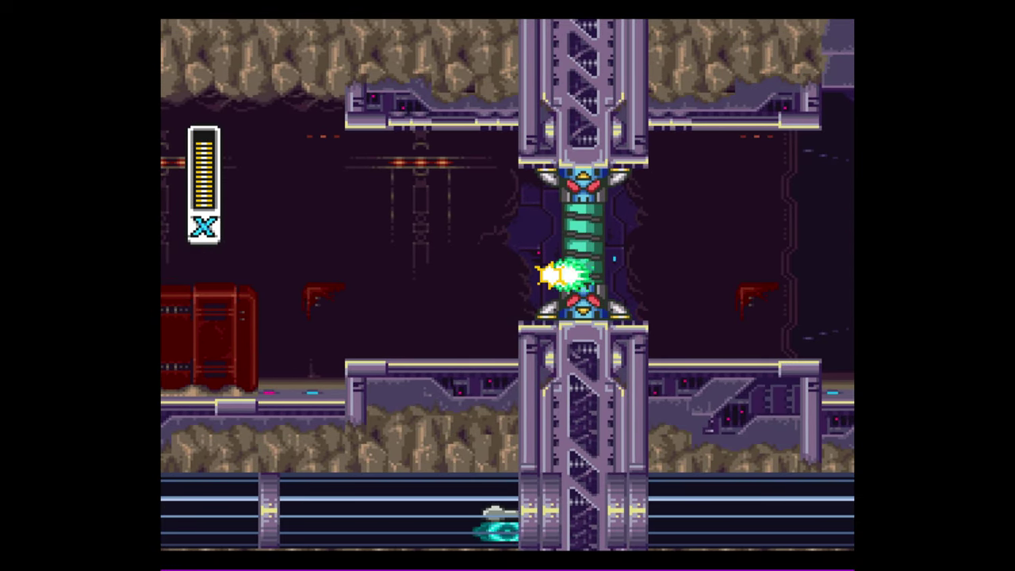
pyautogui.press('Right')
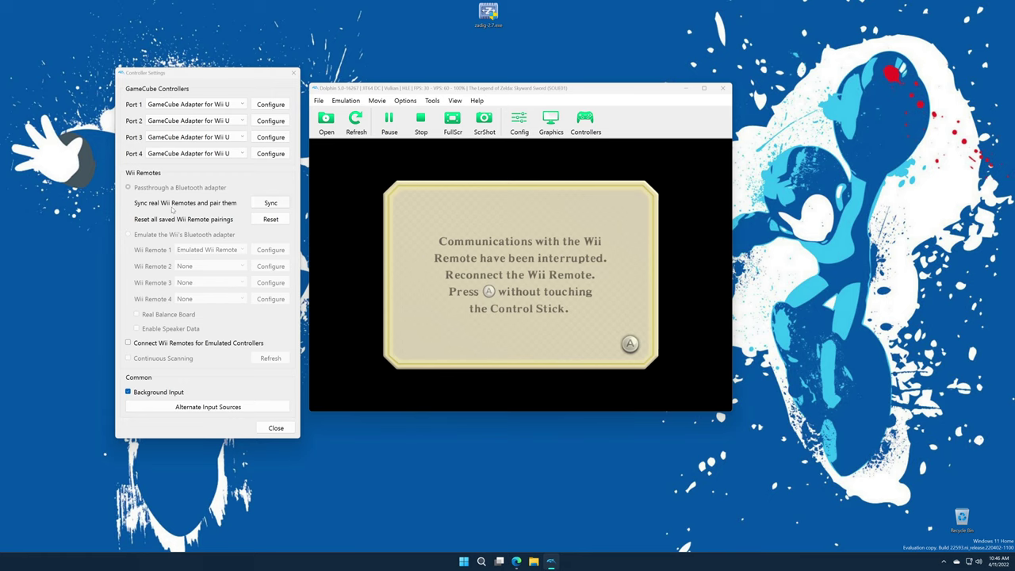
# Sync the real Wii Remote with The Legend of Zelda Skyward Sword running.
pyautogui.click(274, 204)
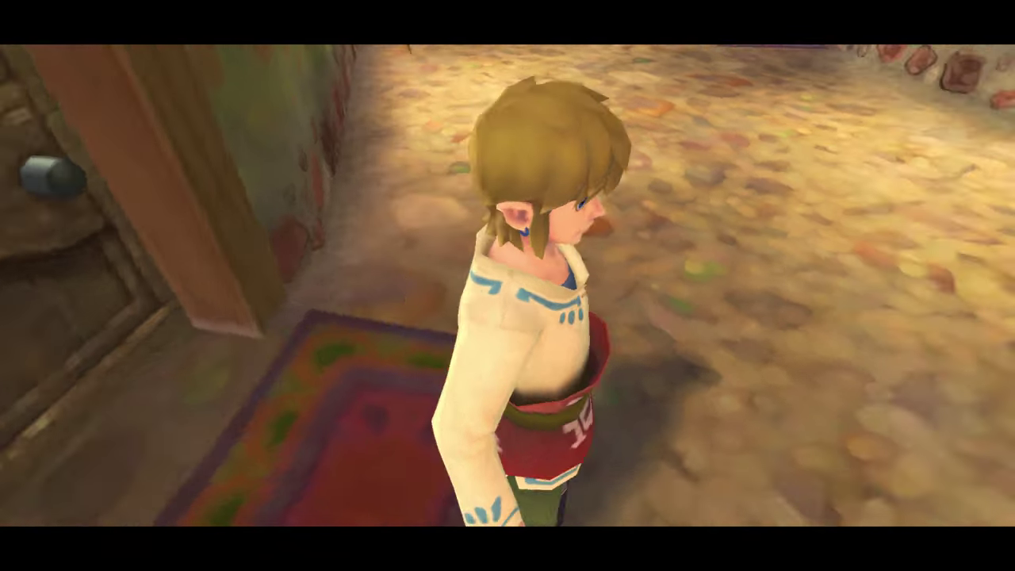
pyautogui.press('w')
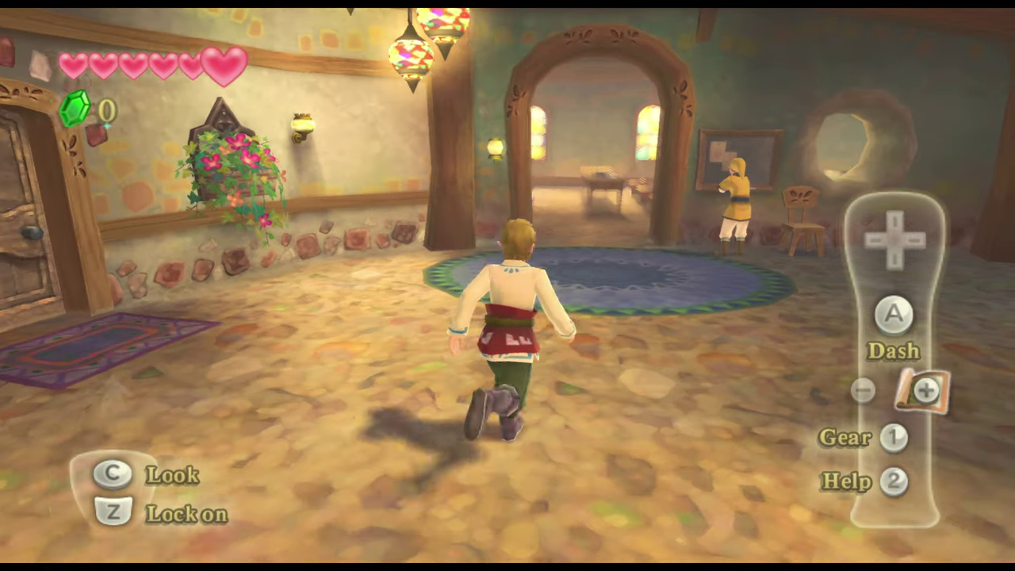
pyautogui.press('w')
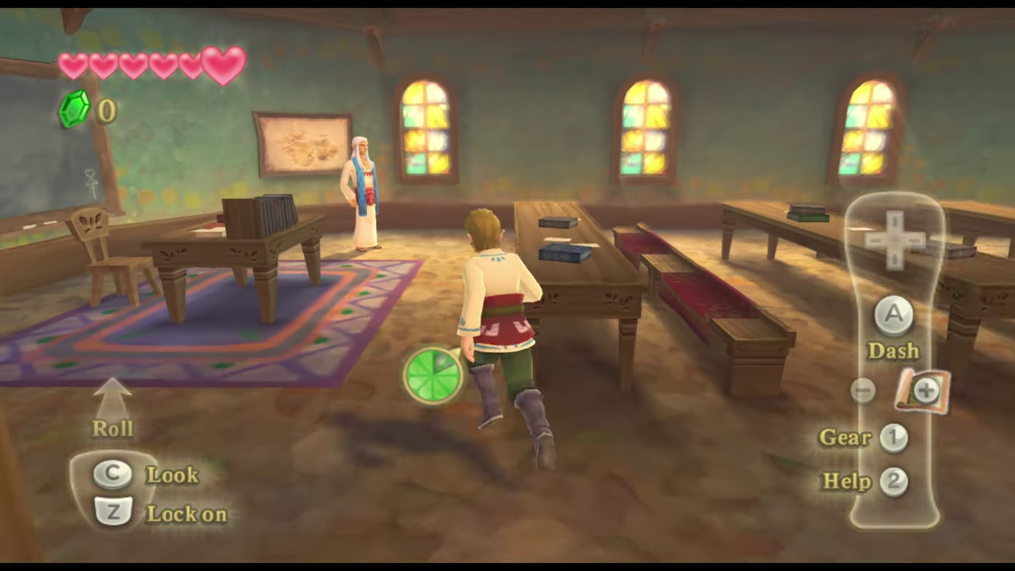
pyautogui.press('w')
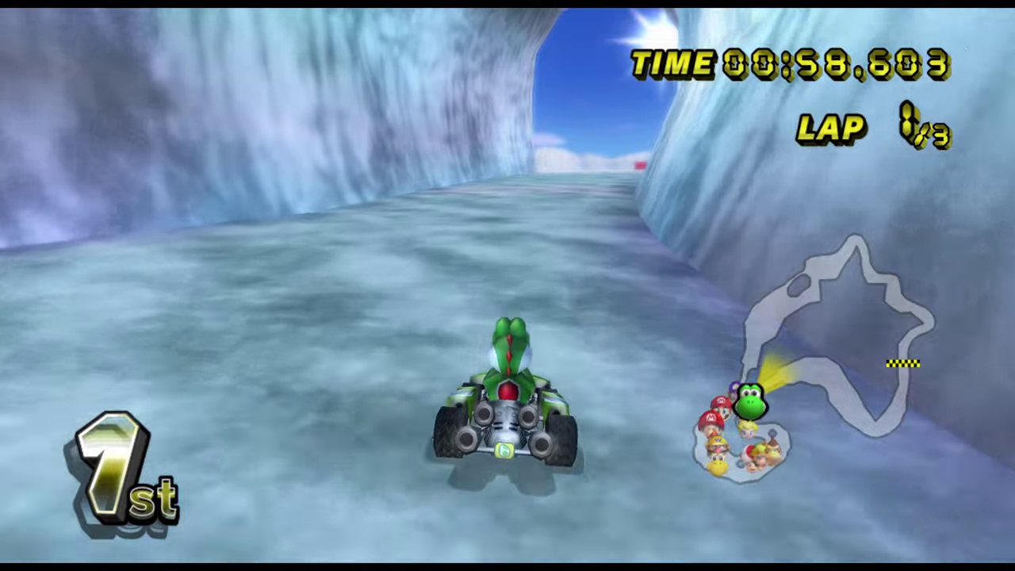